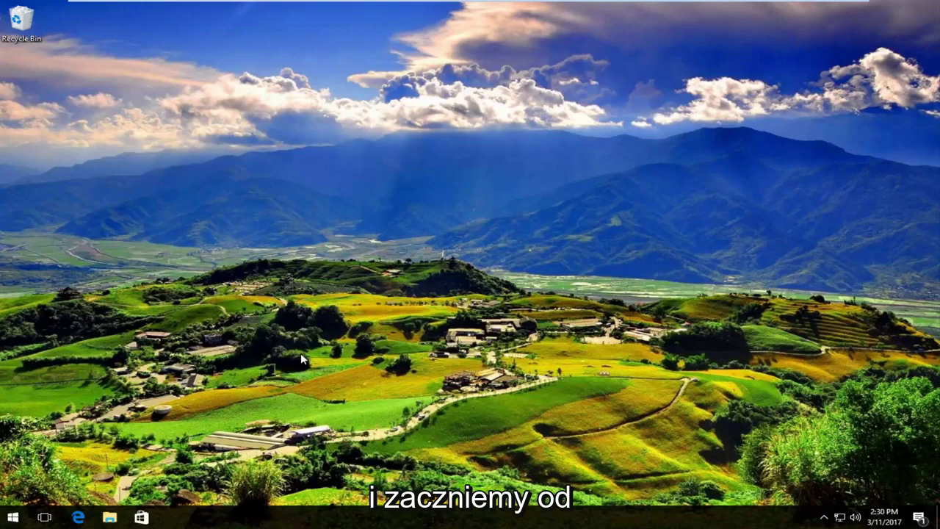
- Search for services and open the Services desktop app
left_click(13, 517)
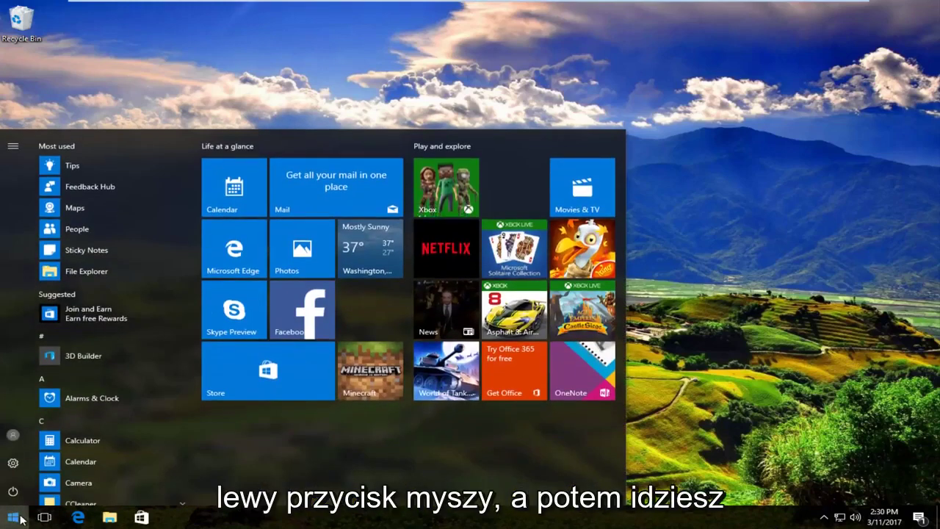
type("se")
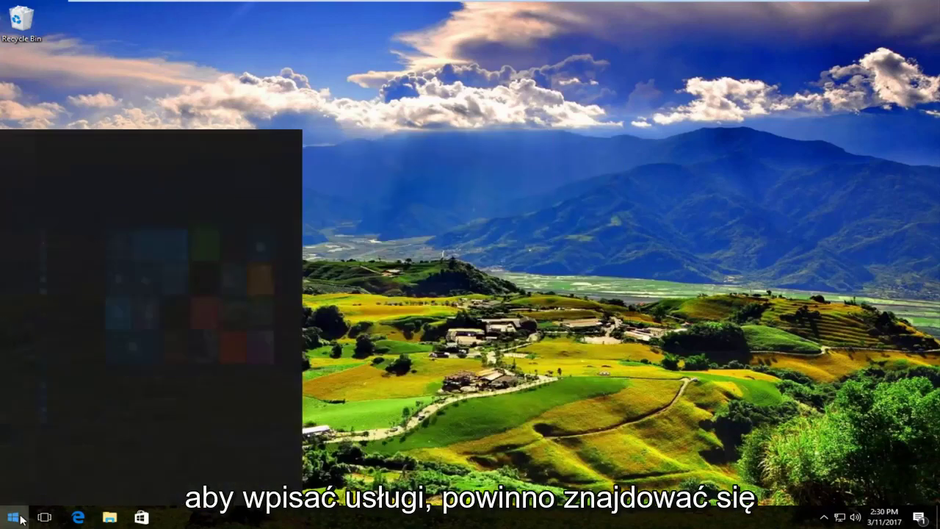
type("rvices")
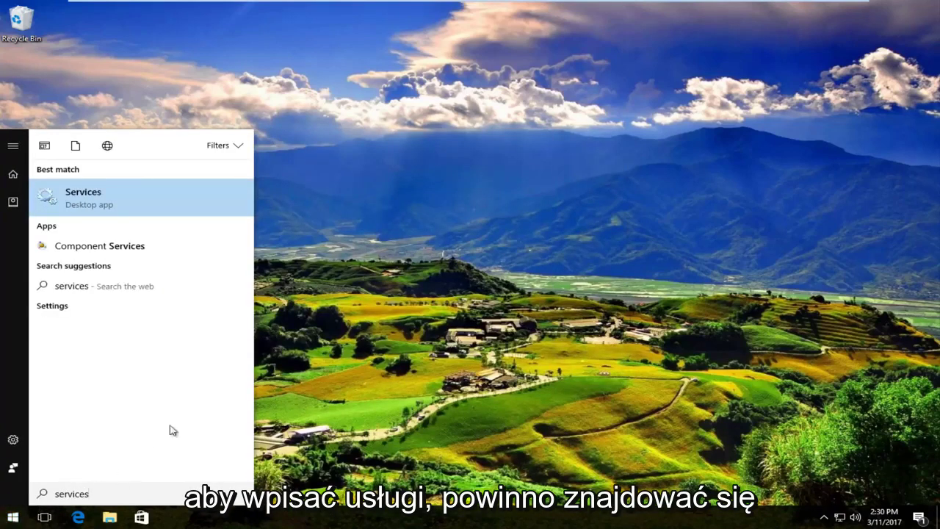
left_click(86, 200)
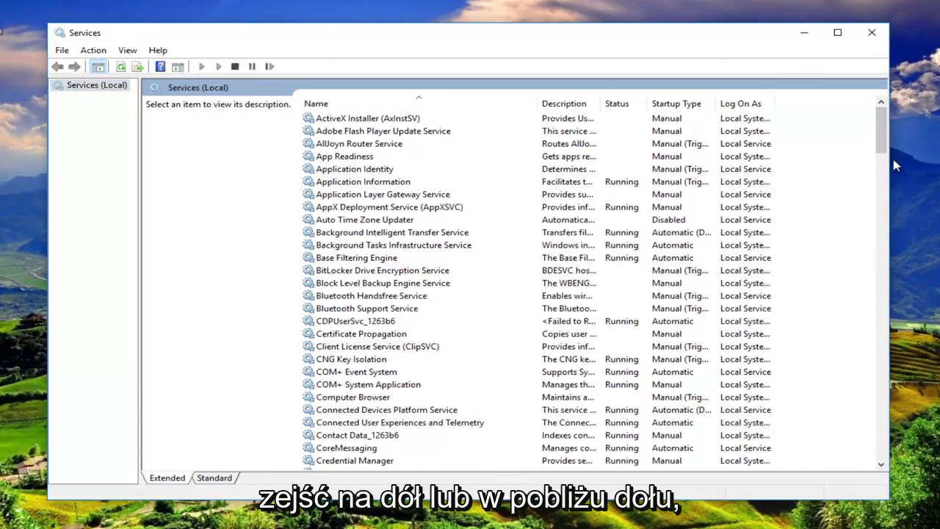
- Find the Windows Update service, check whether its Stop command is available, and close Services
left_click_drag(883, 150, 936, 444)
left_click(364, 334)
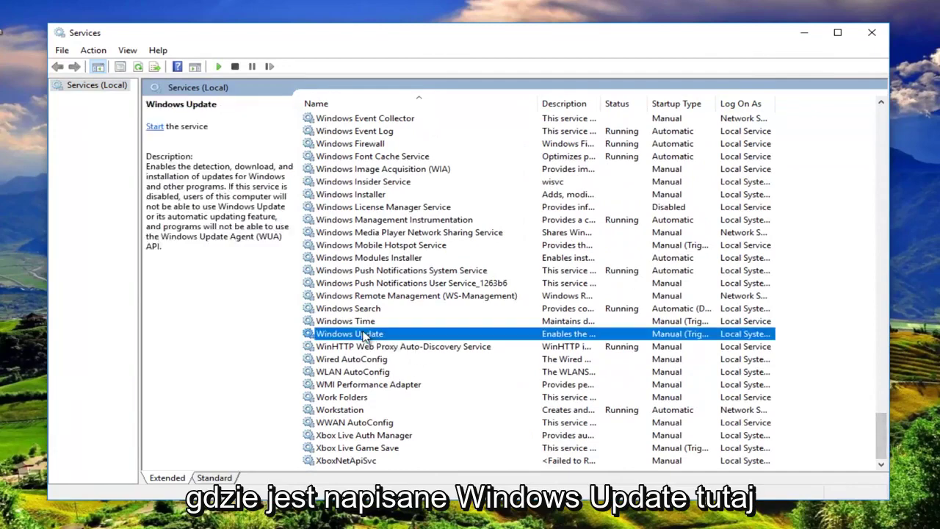
right_click(360, 338)
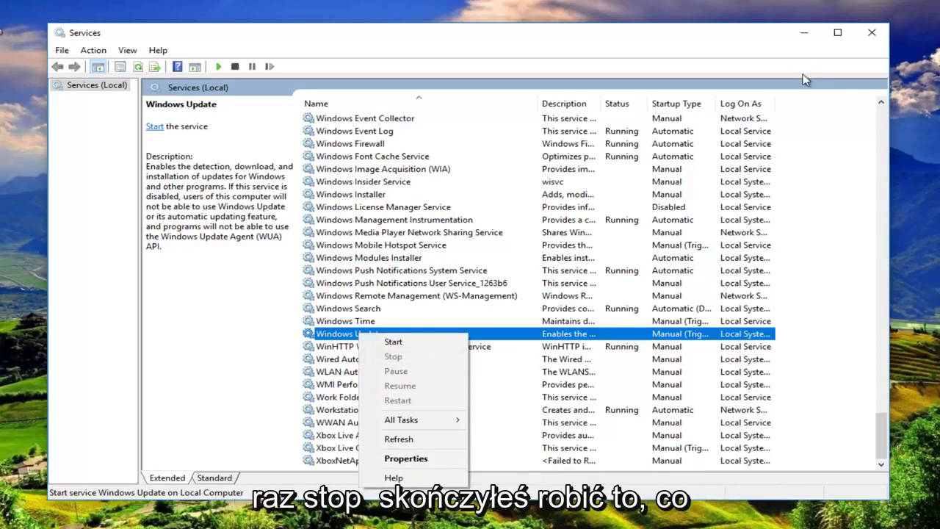
left_click(870, 33)
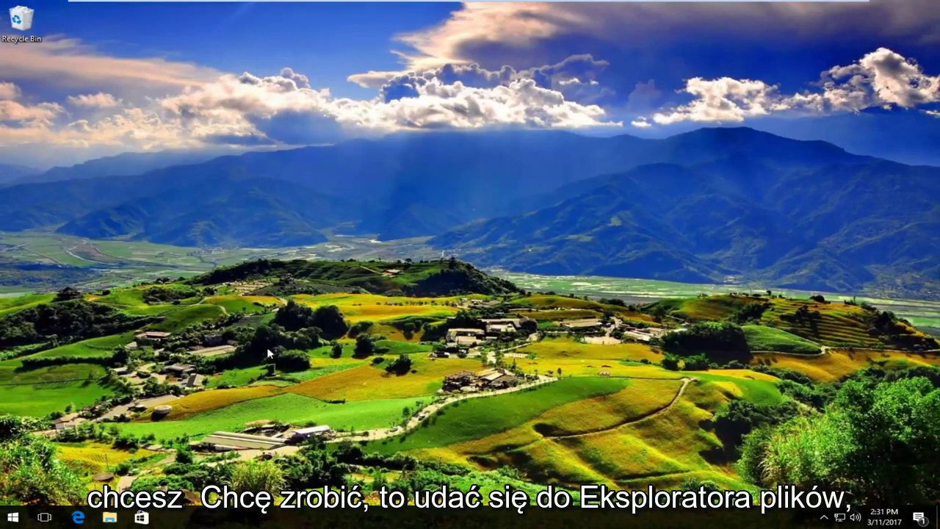
- Open File Explorer and go to the Windows folder on Local Disk (C:)
left_click(15, 516)
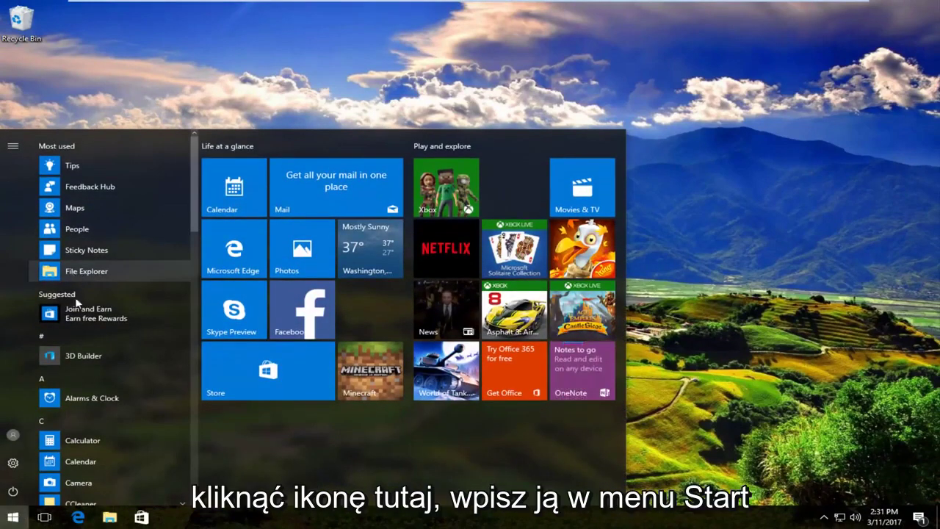
left_click(109, 518)
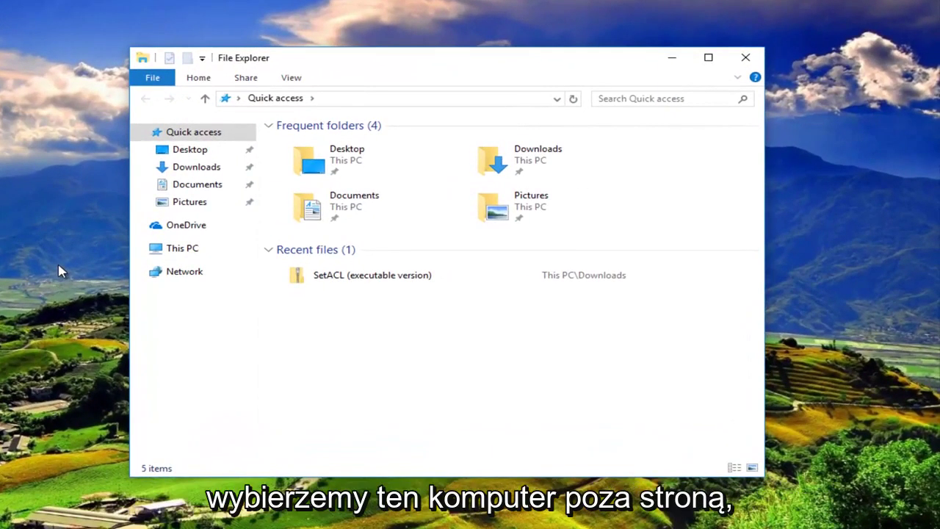
left_click(176, 251)
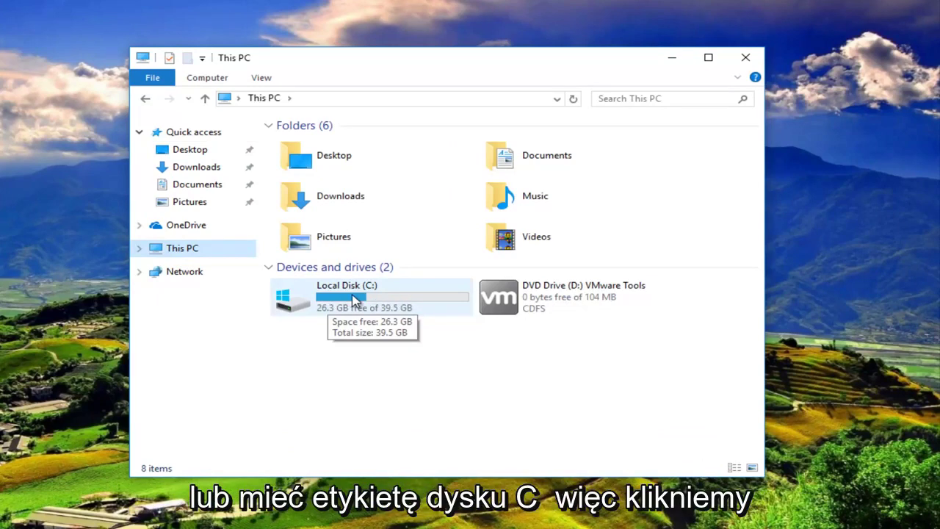
double_click(351, 299)
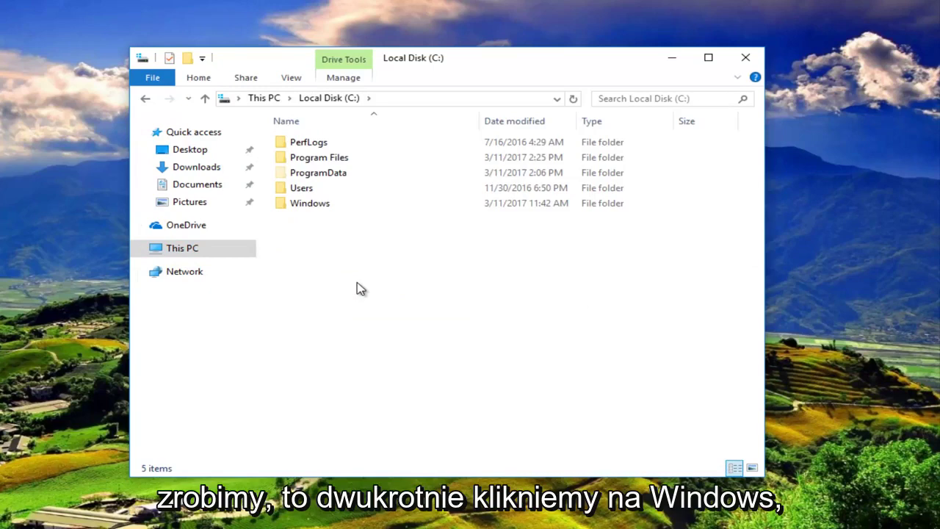
double_click(312, 203)
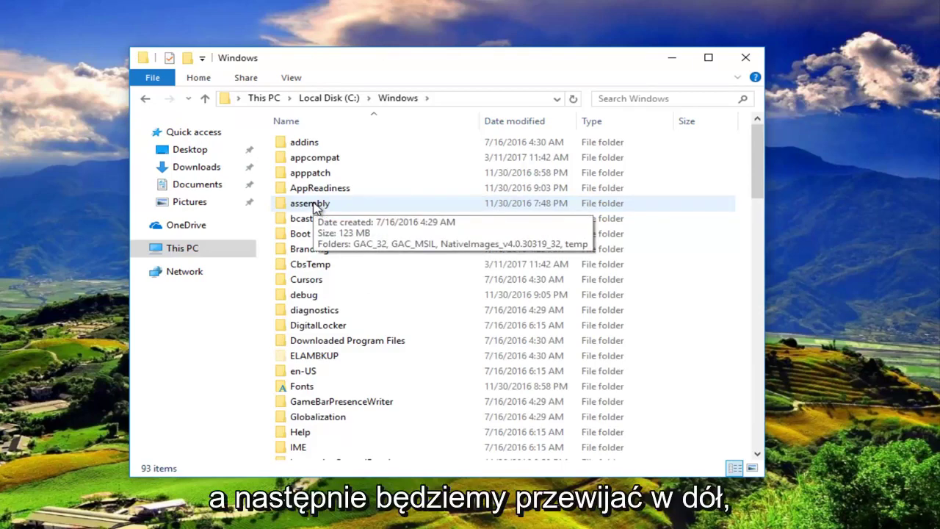
- Open the Download folder inside the SoftwareDistribution folder
scroll(481, 286, "down", 10)
scroll(476, 288, "down", 3)
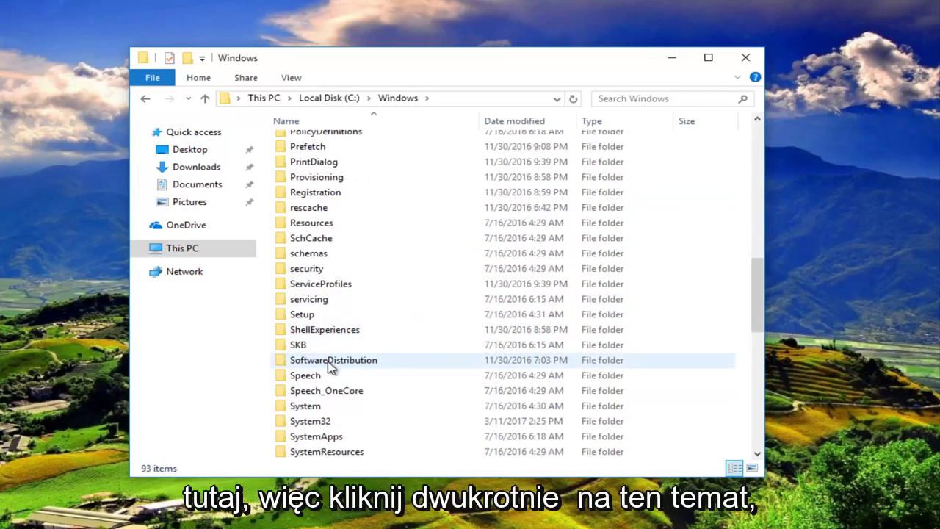
double_click(329, 361)
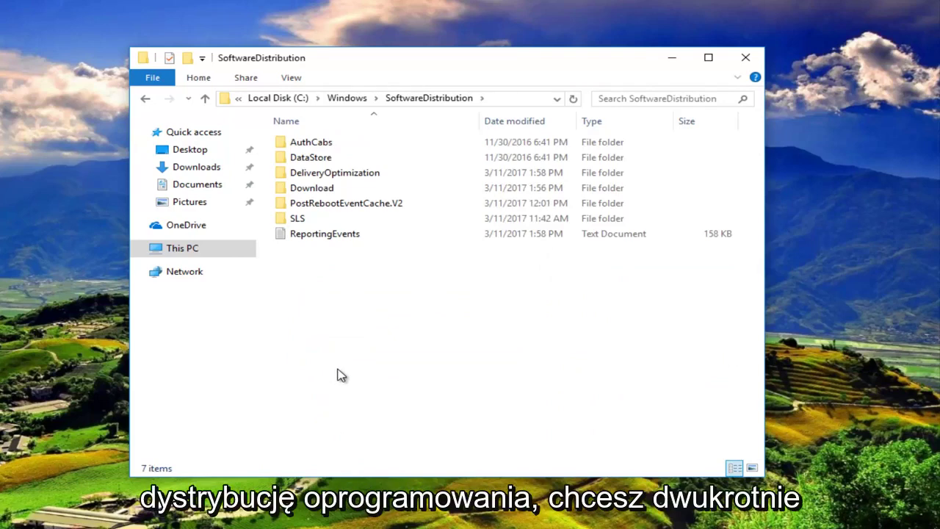
left_click(303, 189)
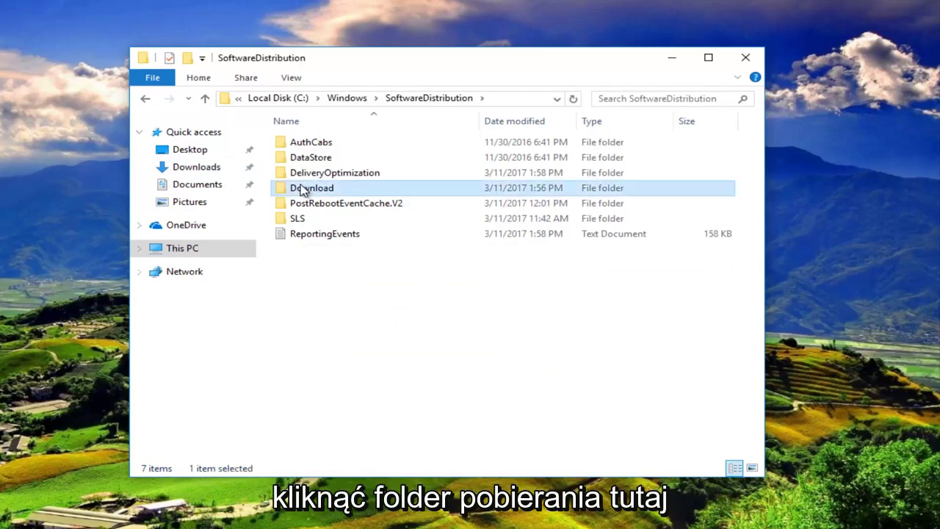
double_click(302, 189)
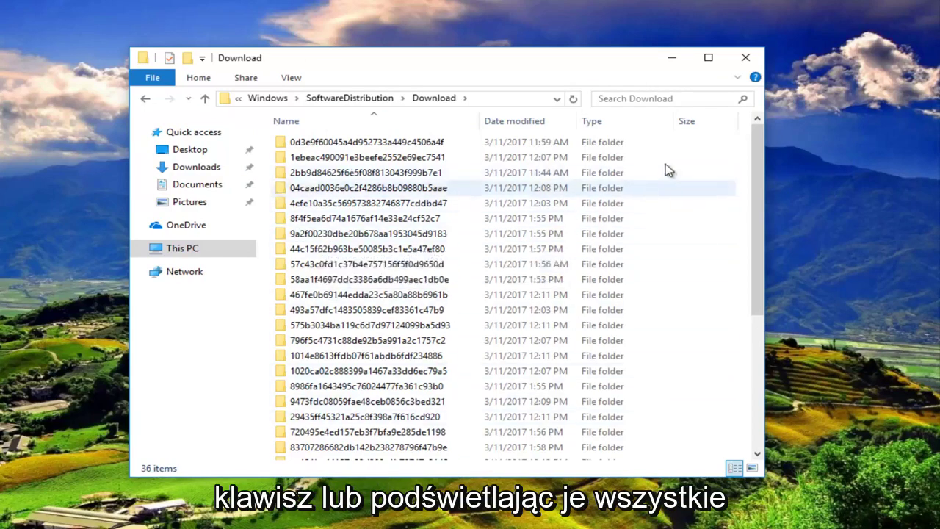
- Select everything in the SoftwareDistribution Download folder and delete it
left_click_drag(667, 150, 560, 251)
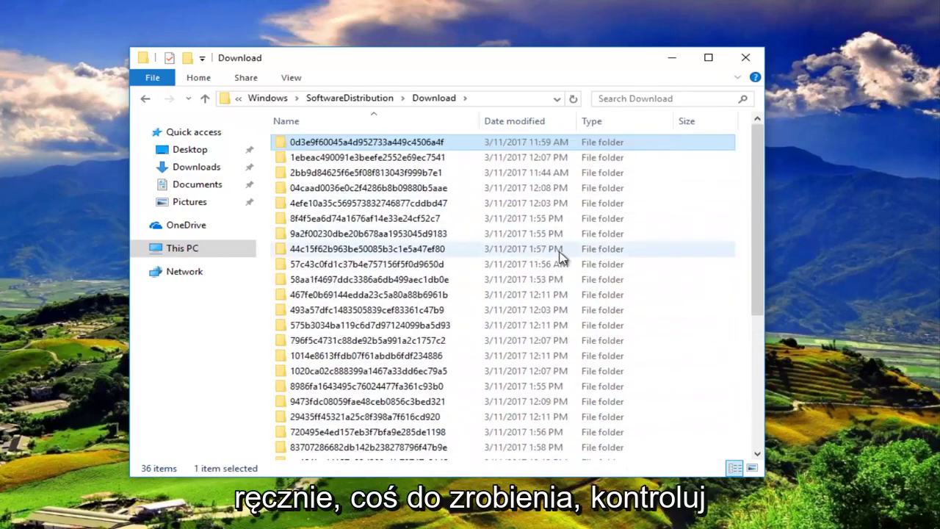
left_click(559, 251)
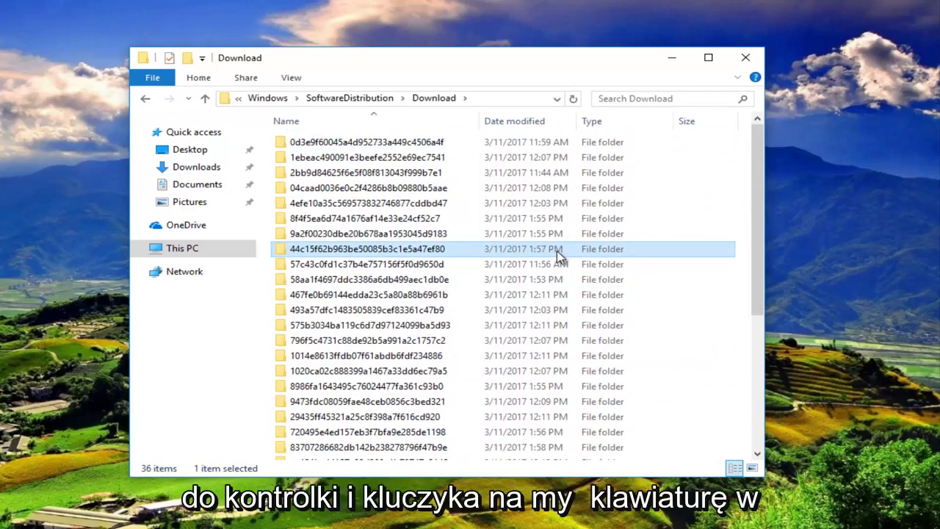
key("ctrl+a")
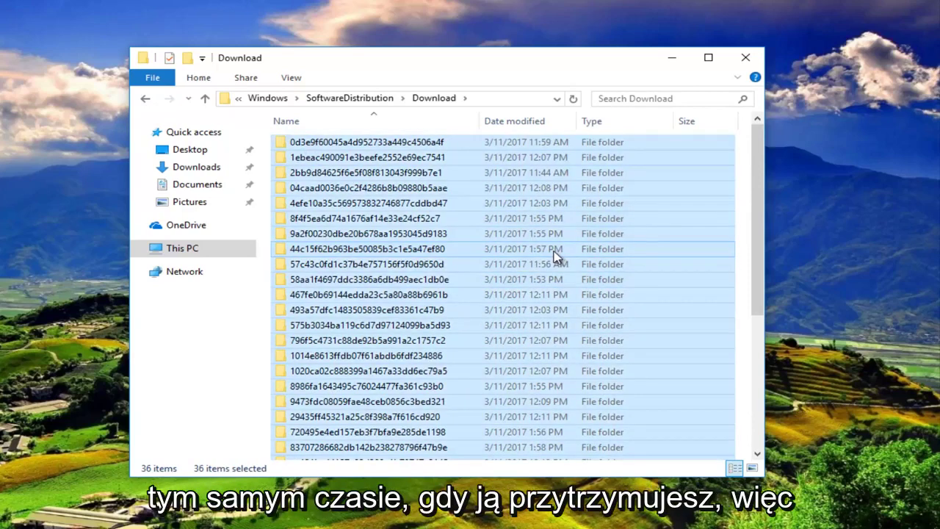
right_click(498, 224)
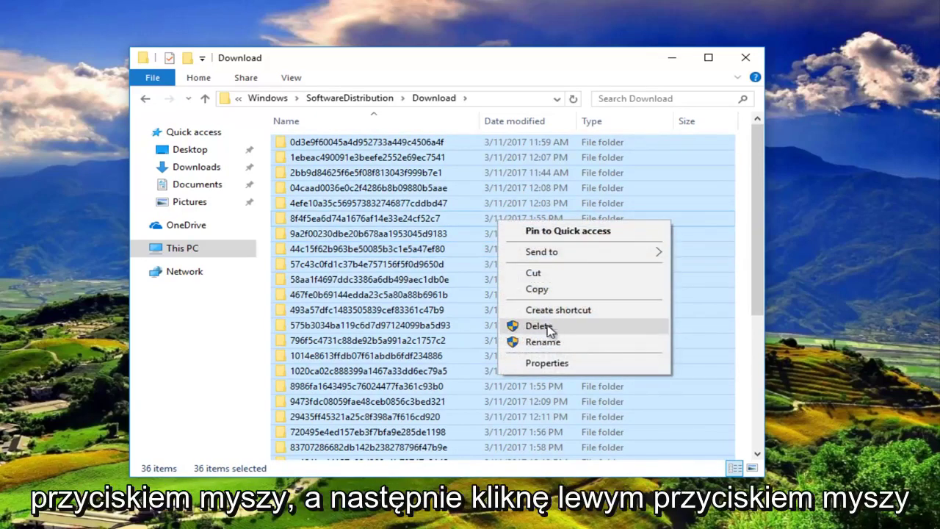
left_click(544, 326)
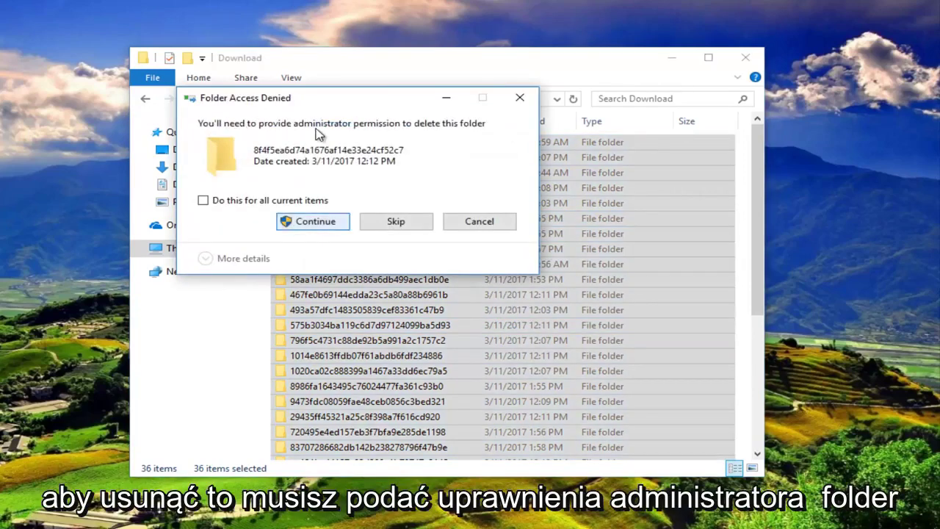
- Grant administrator permission for the deletion, applying it to all current items, and close the File Explorer window
left_click(315, 221)
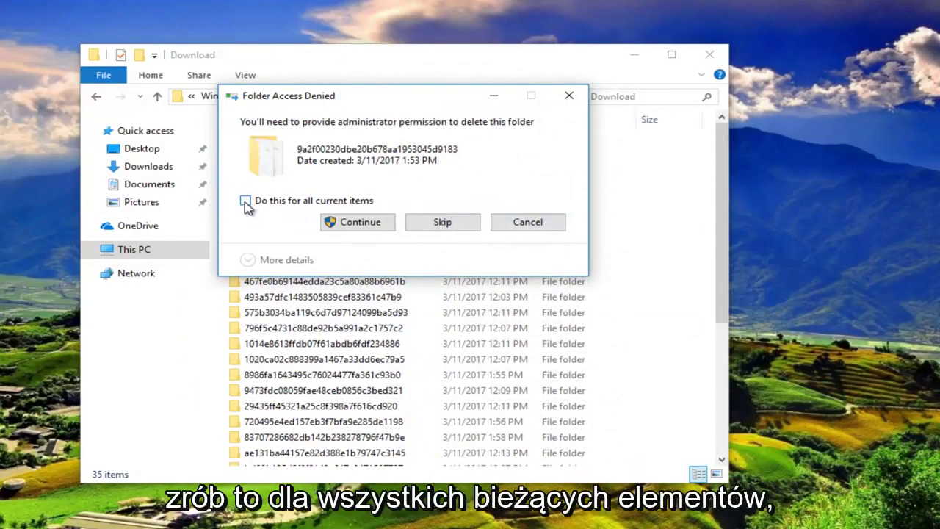
left_click(246, 202)
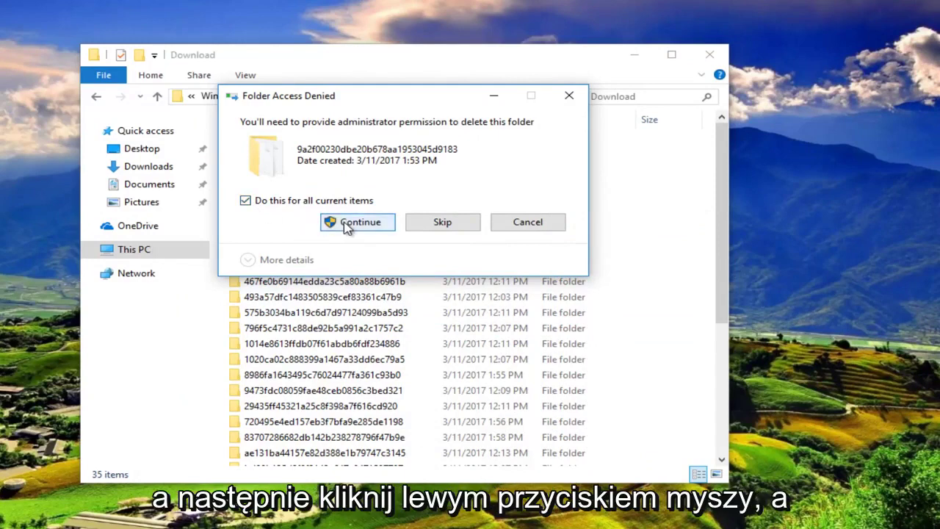
left_click(348, 224)
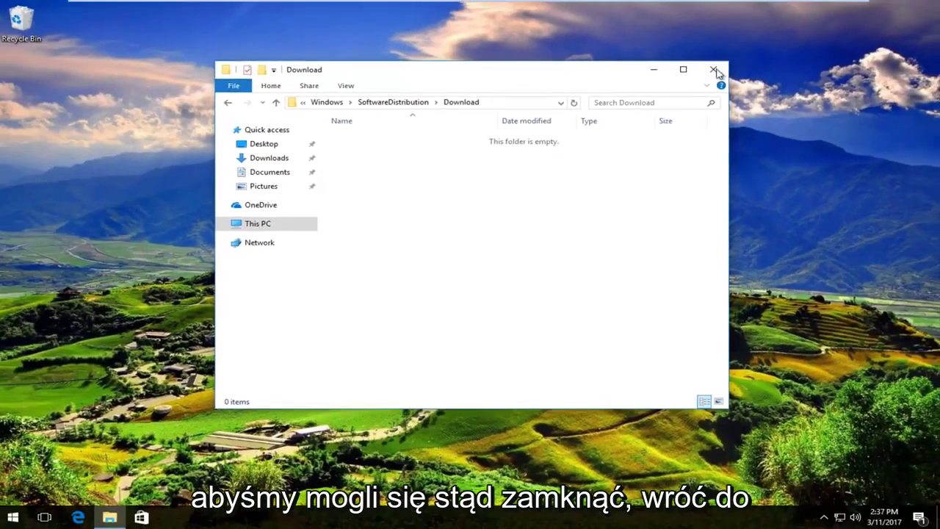
left_click(709, 54)
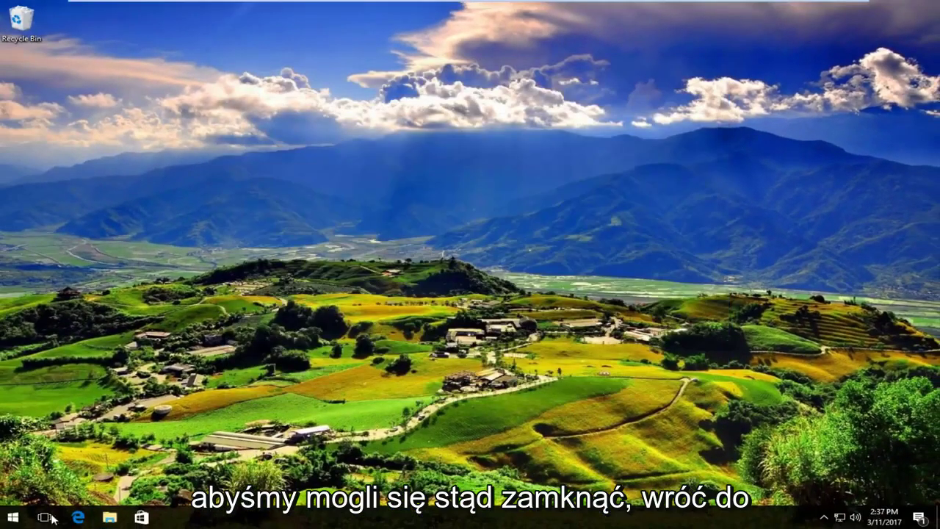
- Reopen the Services desktop app through a search for servi
left_click(18, 519)
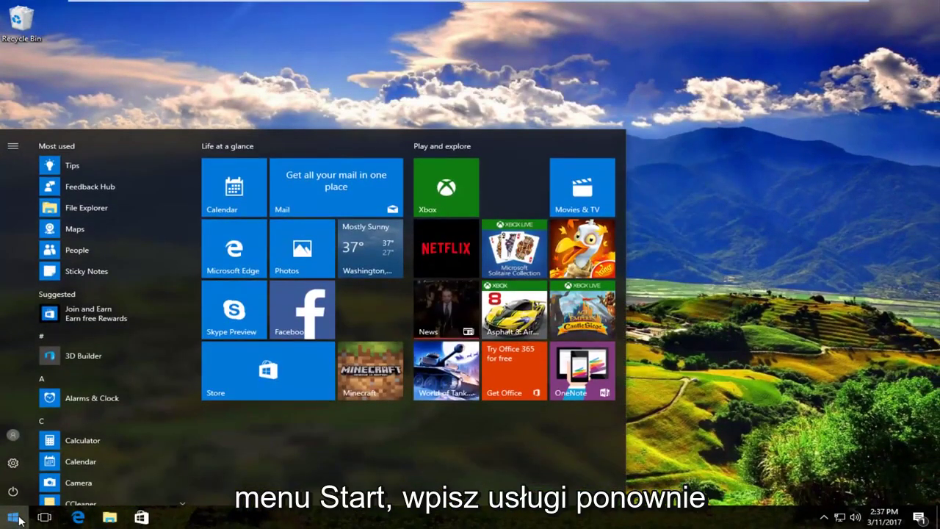
type("servi")
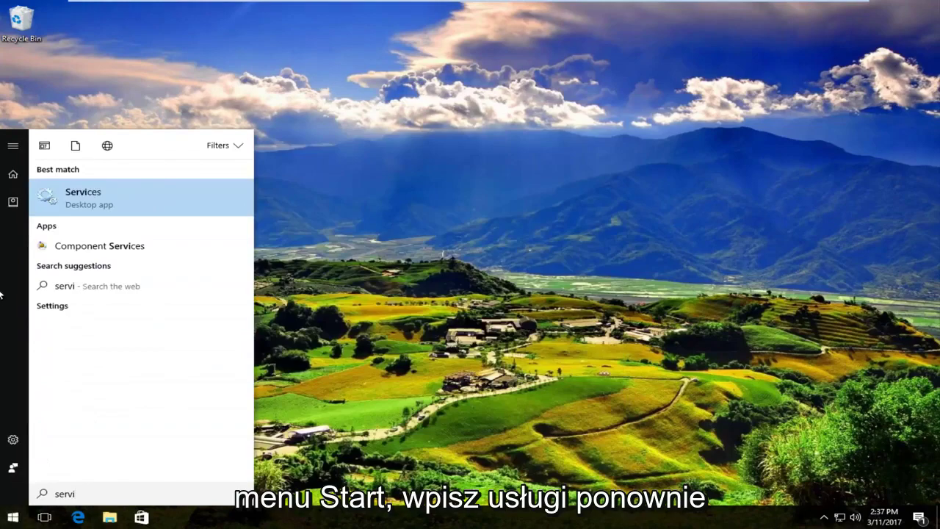
left_click(68, 200)
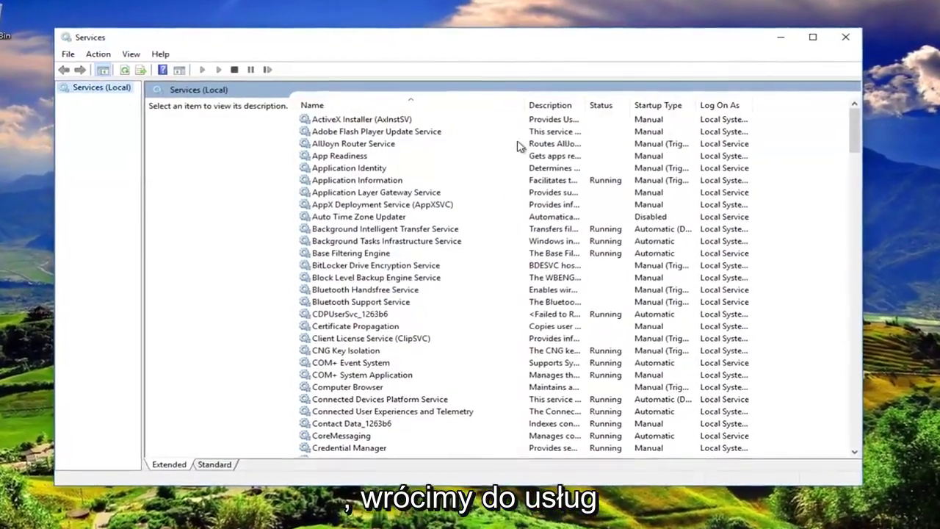
- Find the Windows Update service in the list and start it
left_click_drag(854, 140, 851, 408)
scroll(471, 383, "down", 2)
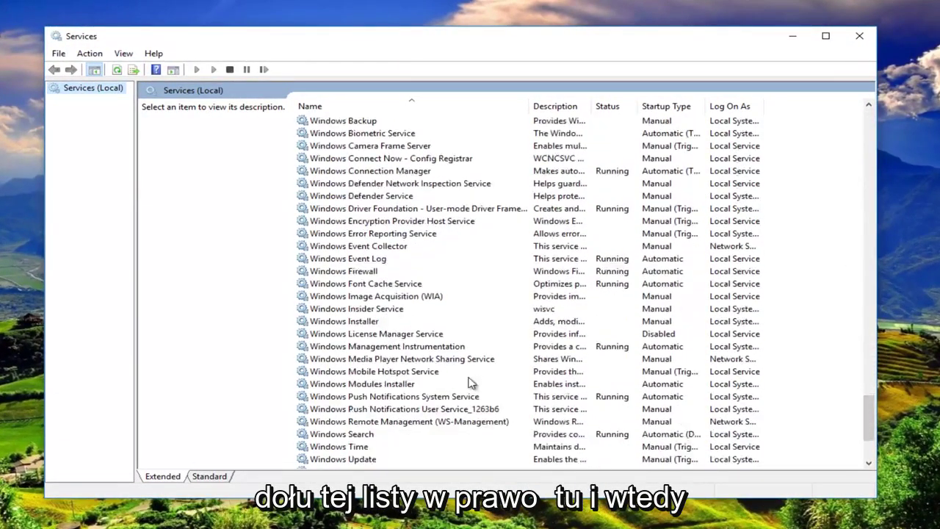
scroll(440, 381, "down", 2)
scroll(359, 363, "down", 2)
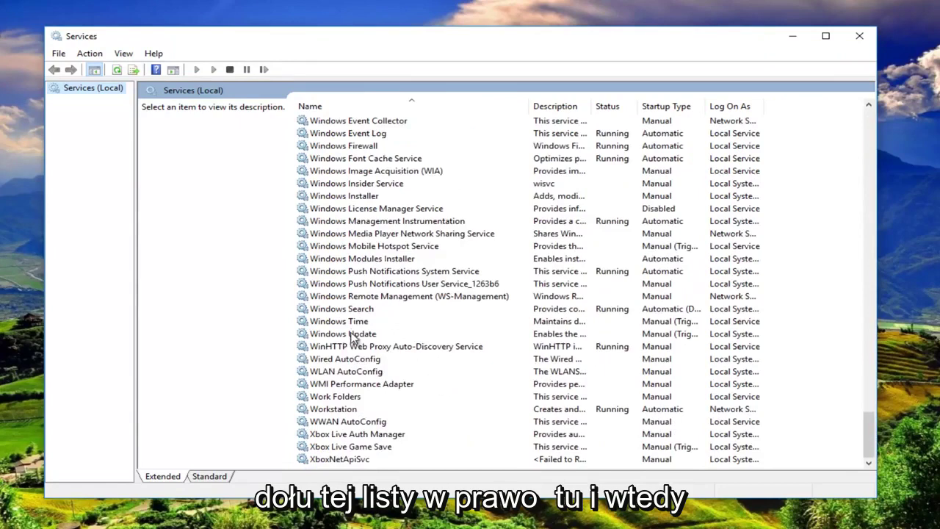
left_click(345, 335)
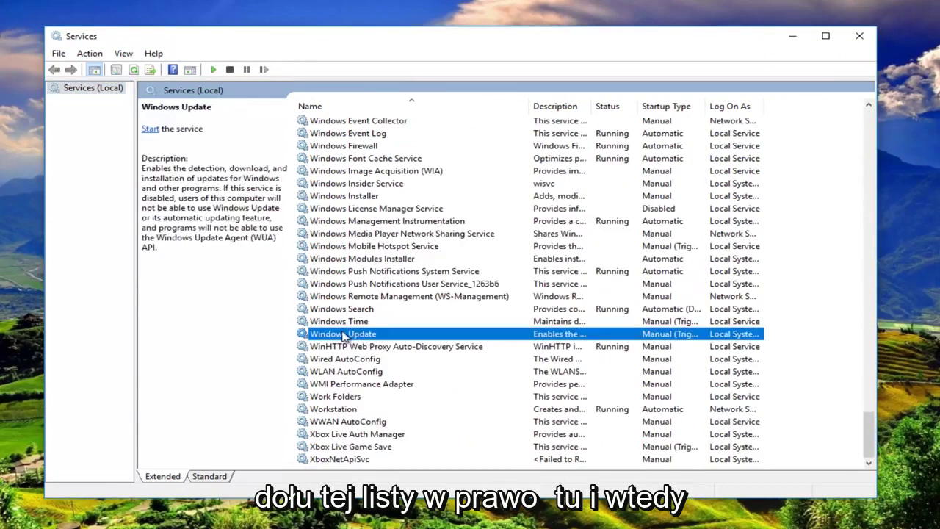
left_click(149, 130)
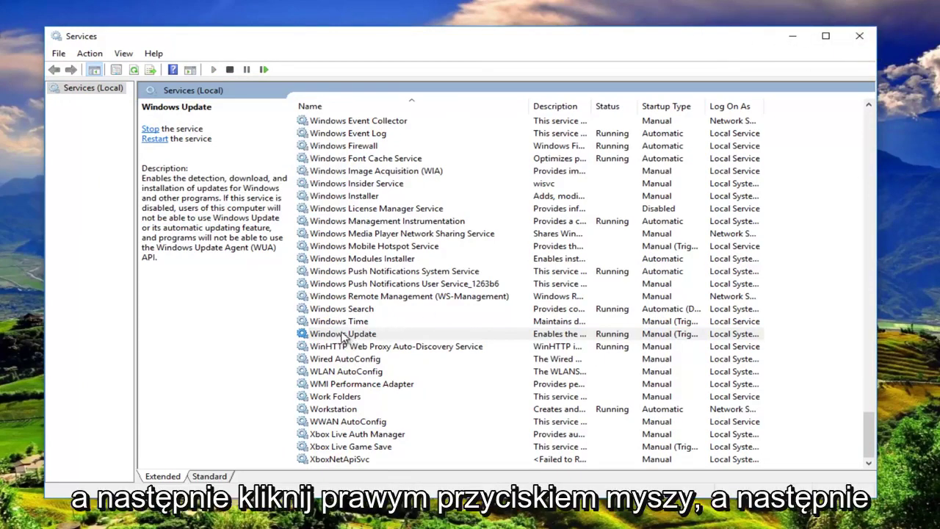
- Set the Windows Update service's startup type to Automatic, apply the change, and close Services
left_click(349, 335)
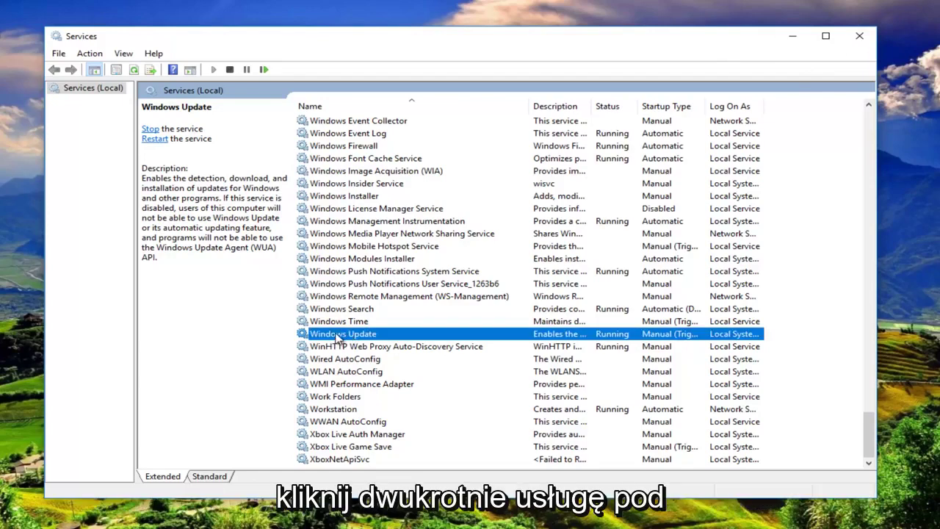
double_click(335, 338)
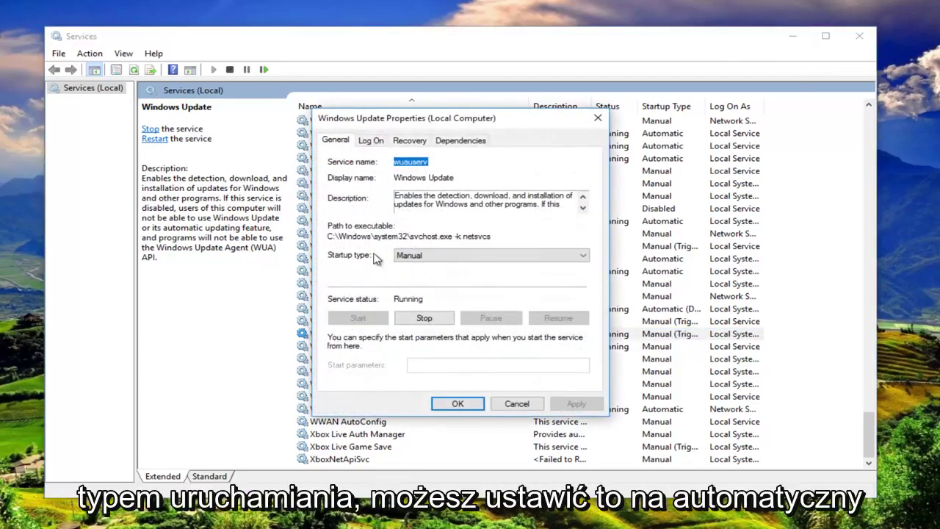
left_click(425, 257)
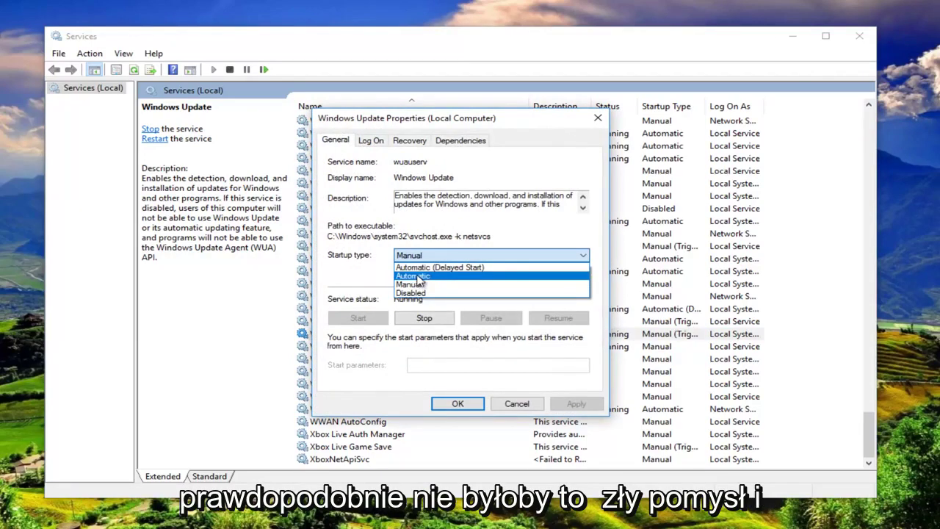
left_click(414, 276)
left_click(567, 402)
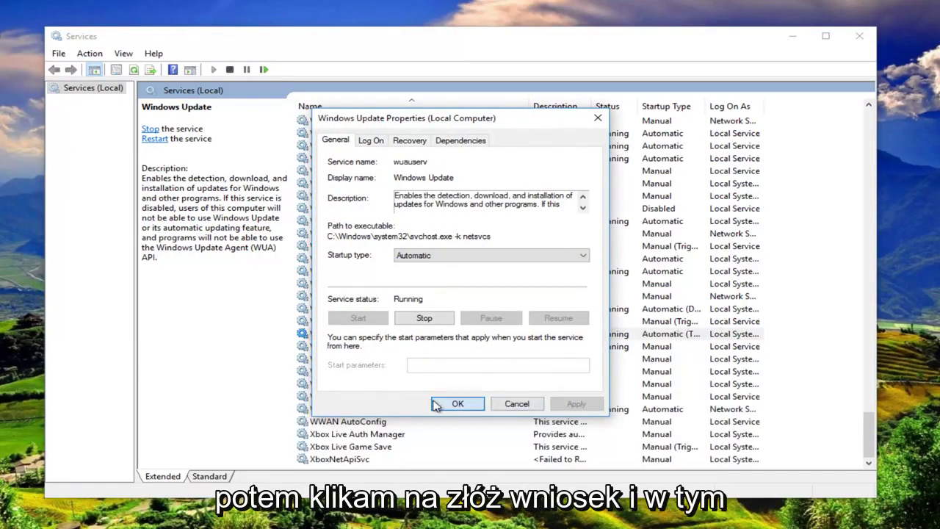
left_click(451, 403)
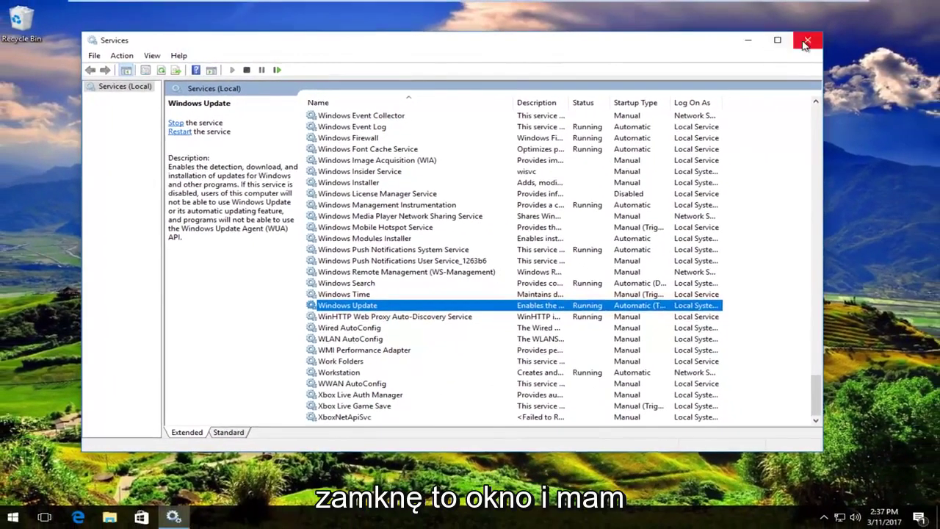
left_click(856, 38)
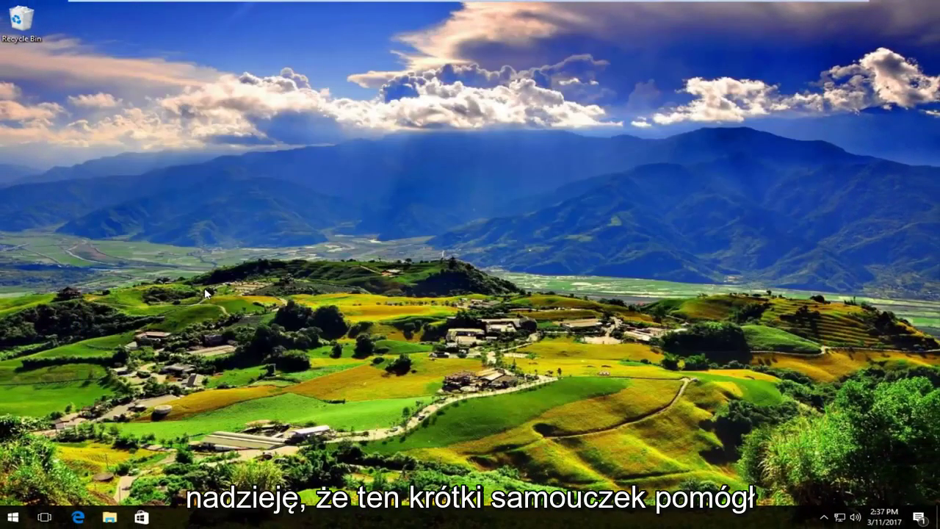